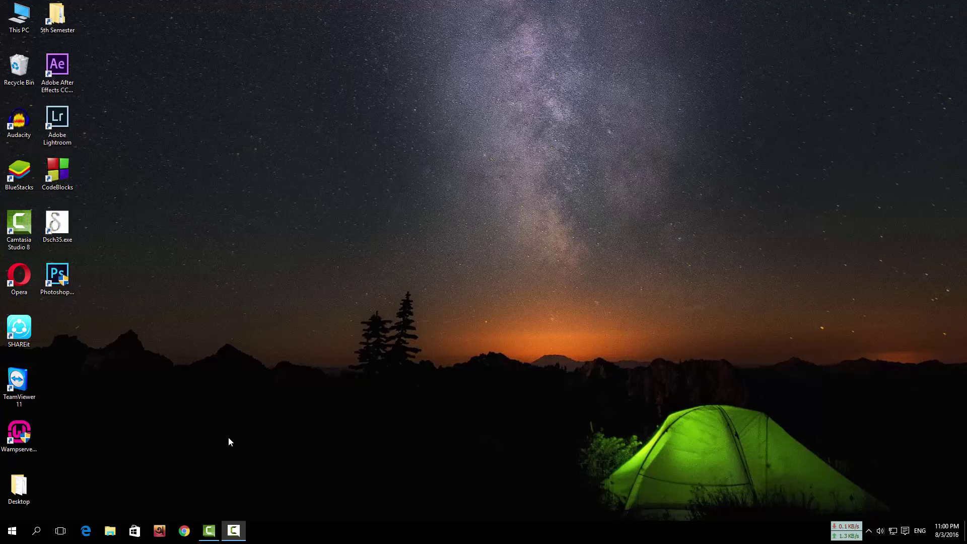
Open Update & security in Settings, view Advanced options, then return to Windows Update.
{"action": "left_click", "coordinate": [11, 532]}
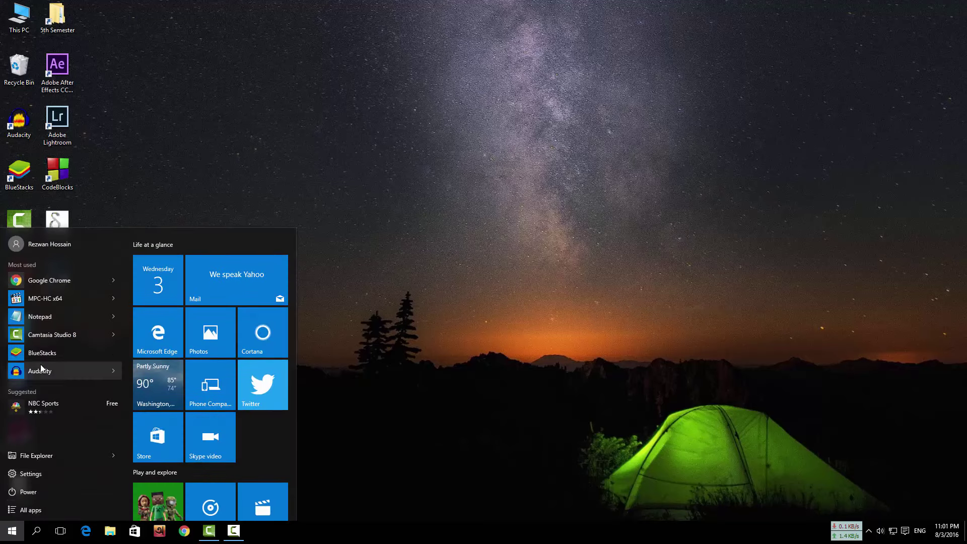
{"action": "left_click", "coordinate": [30, 473]}
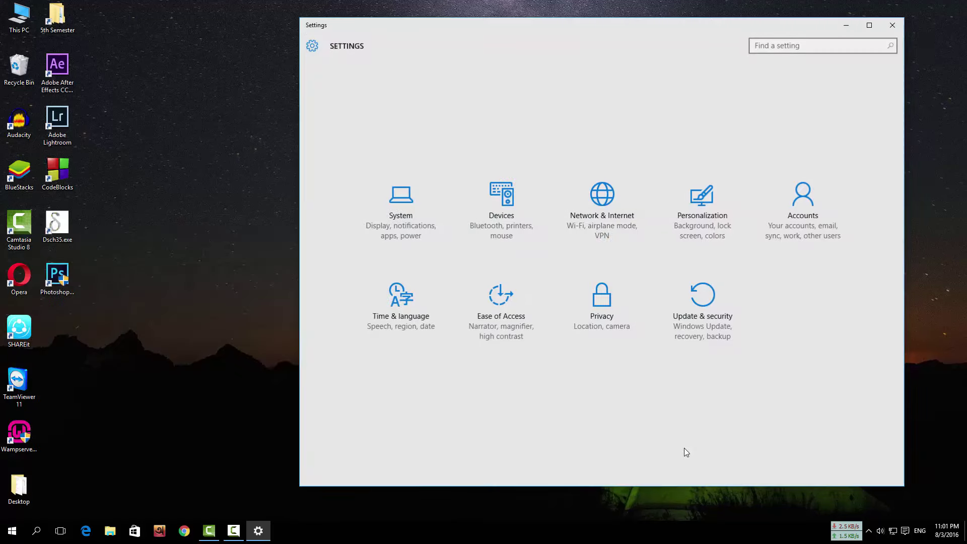
{"action": "left_click", "coordinate": [697, 333]}
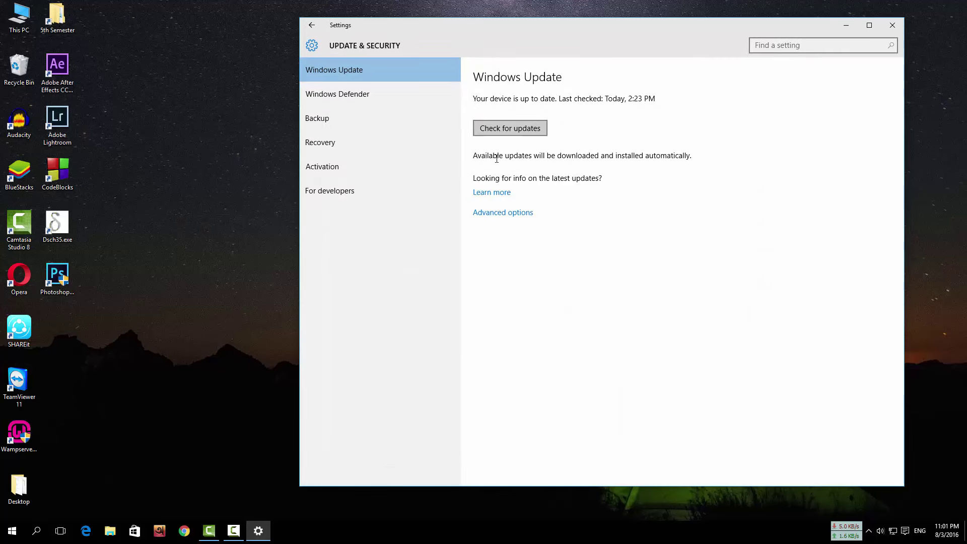
{"action": "left_click", "coordinate": [505, 213]}
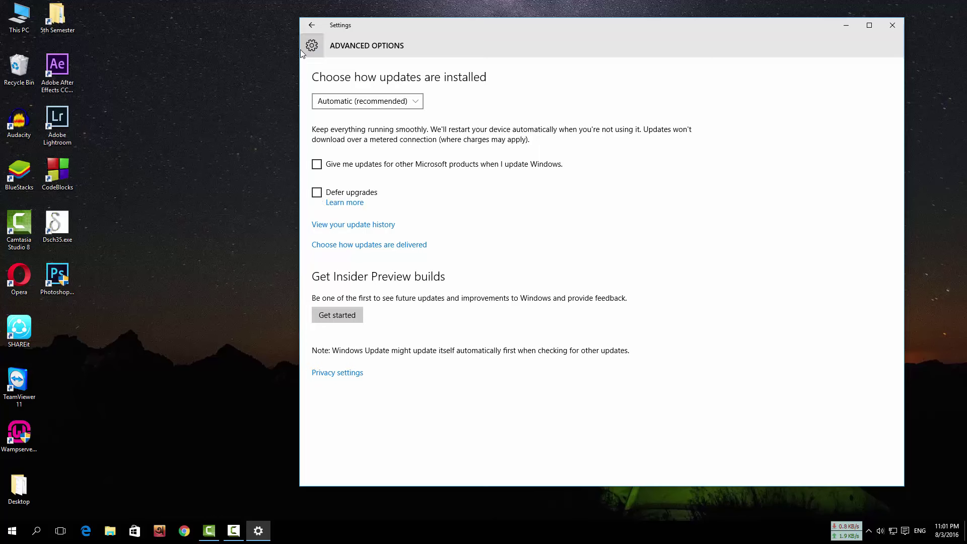
{"action": "left_click", "coordinate": [310, 27]}
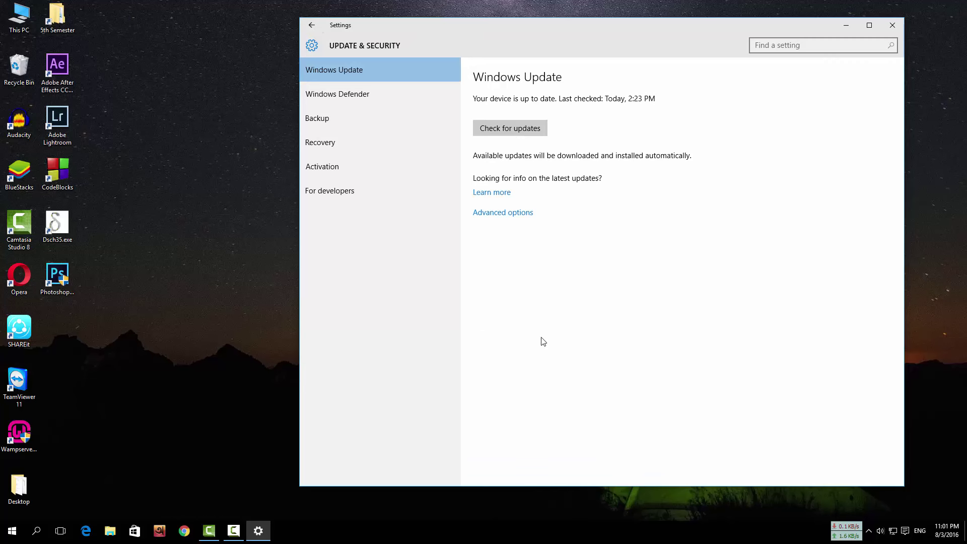
Check for updates and review the version 1607 feature update's preparation details.
{"action": "left_click", "coordinate": [507, 130]}
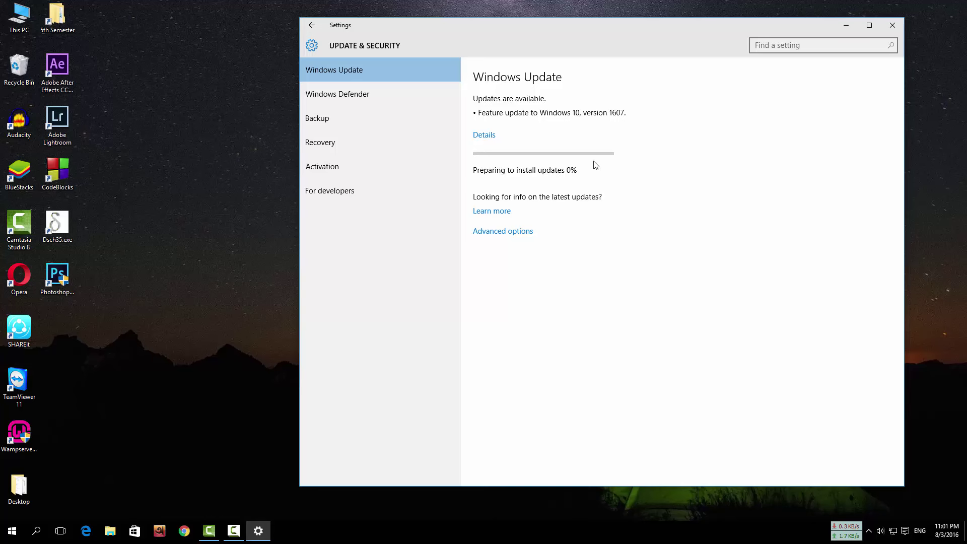
{"action": "left_click", "coordinate": [486, 135]}
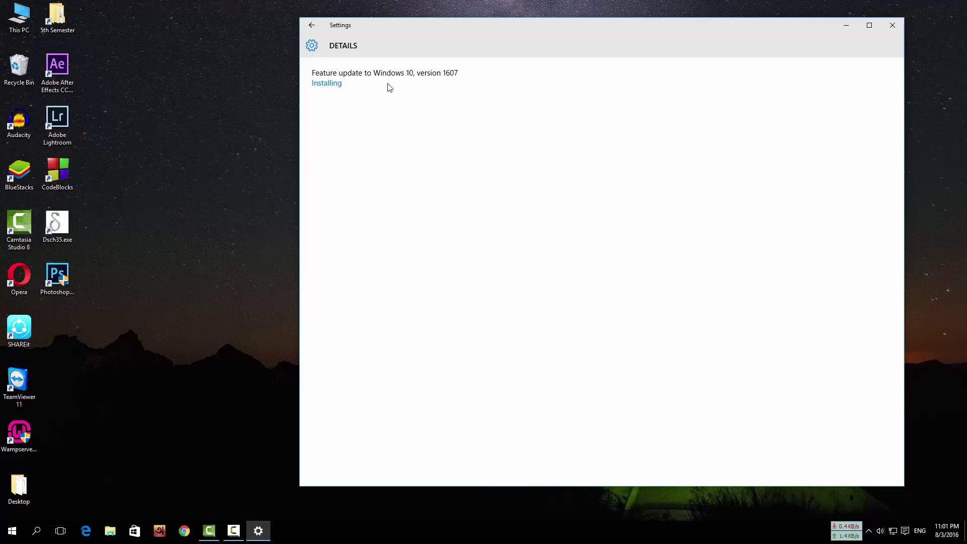
{"action": "left_click", "coordinate": [311, 27]}
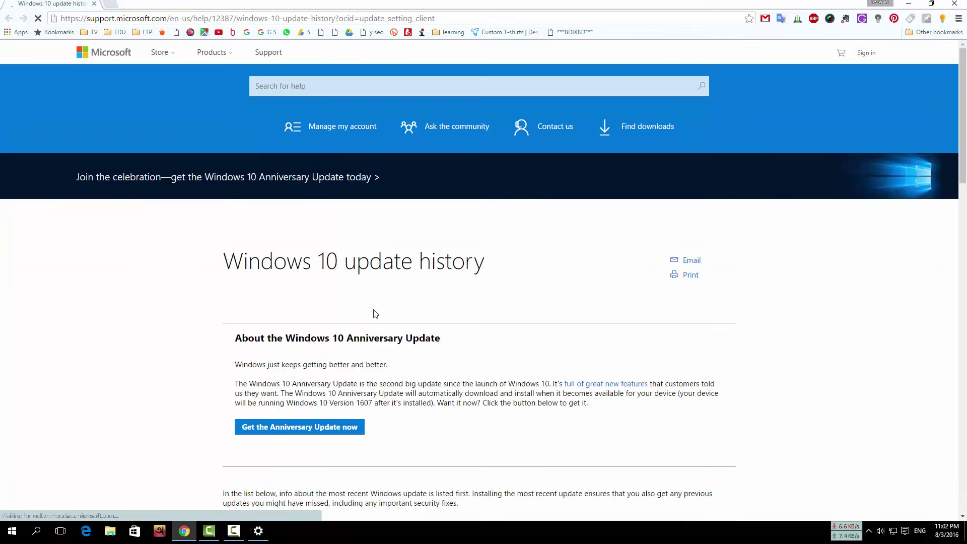
{"action": "scroll", "coordinate": [325, 317], "scroll_direction": "down", "scroll_amount": 1}
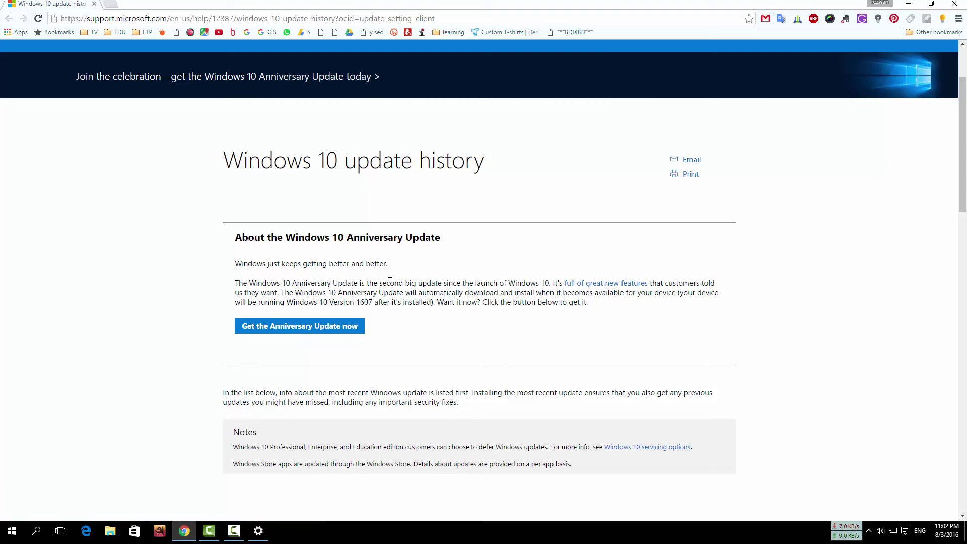
Highlight the sentences about the second big update and Store app updates.
{"action": "left_click_drag", "start_coordinate": [380, 285], "coordinate": [648, 284]}
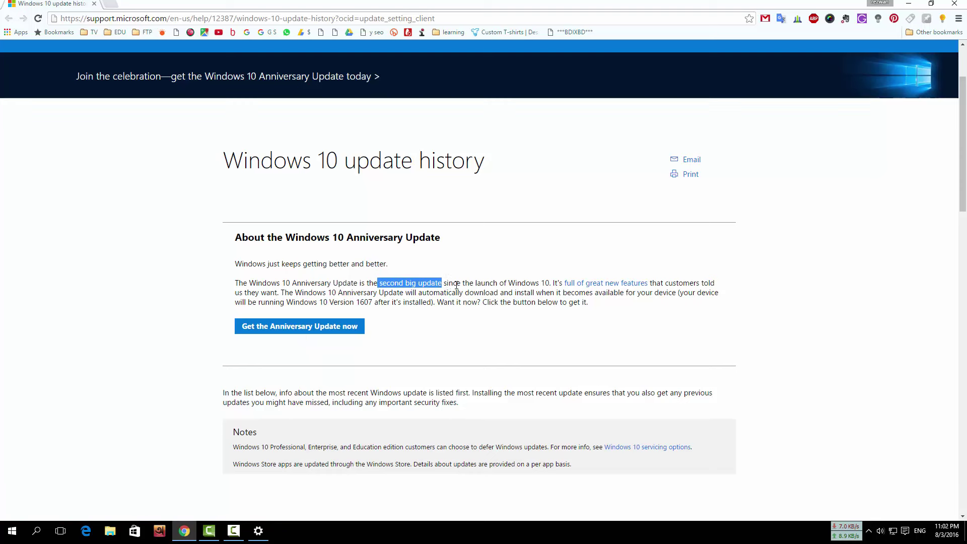
{"action": "left_click_drag", "start_coordinate": [560, 285], "coordinate": [547, 284]}
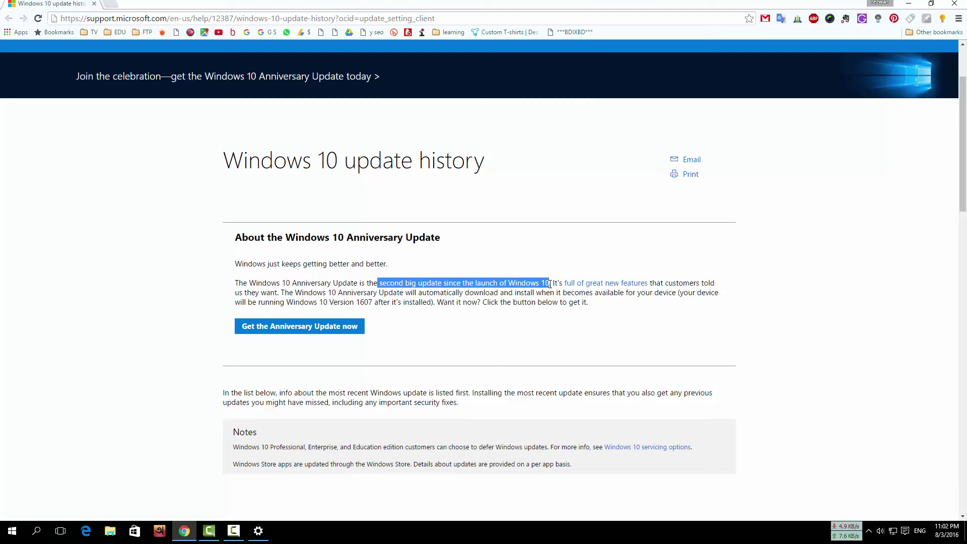
{"action": "left_click", "coordinate": [573, 330]}
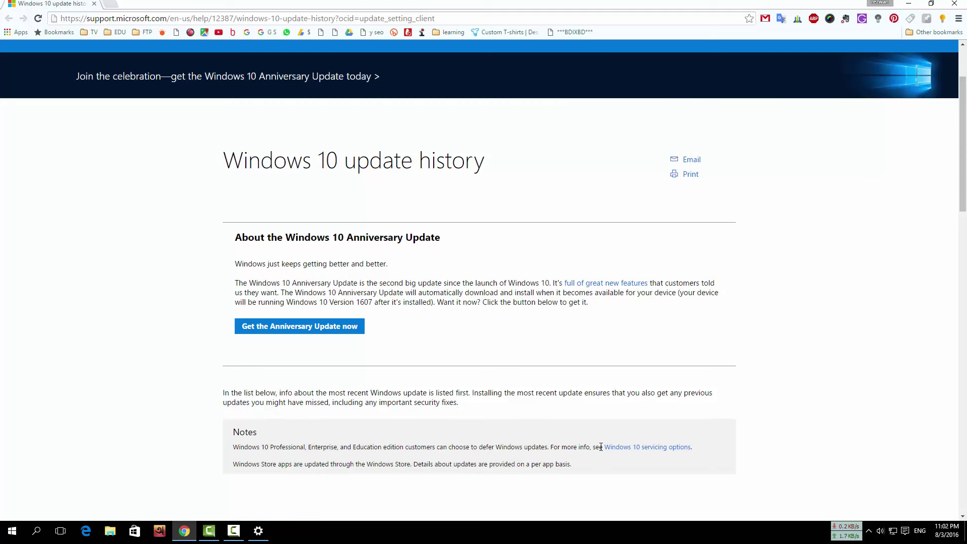
{"action": "left_click_drag", "start_coordinate": [244, 464], "coordinate": [388, 464]}
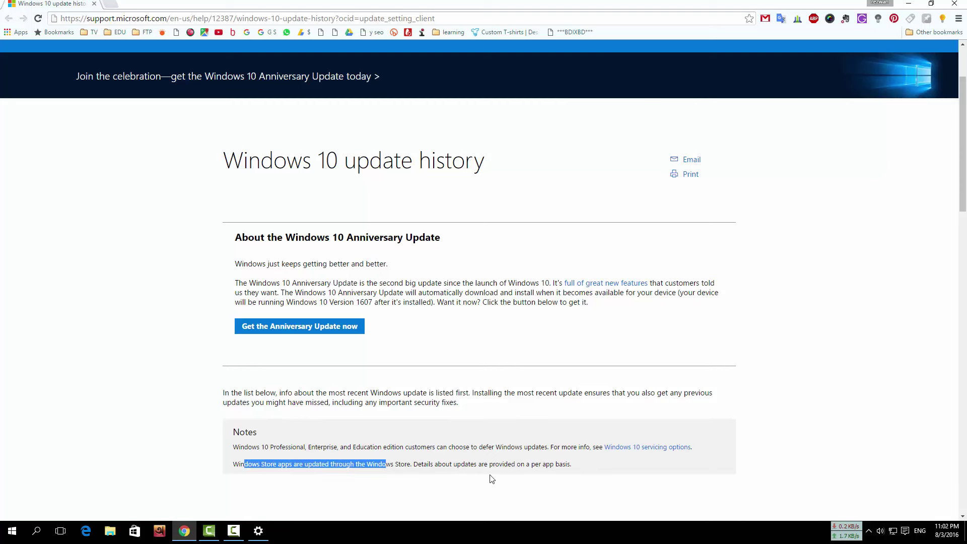
{"action": "left_click", "coordinate": [279, 463]}
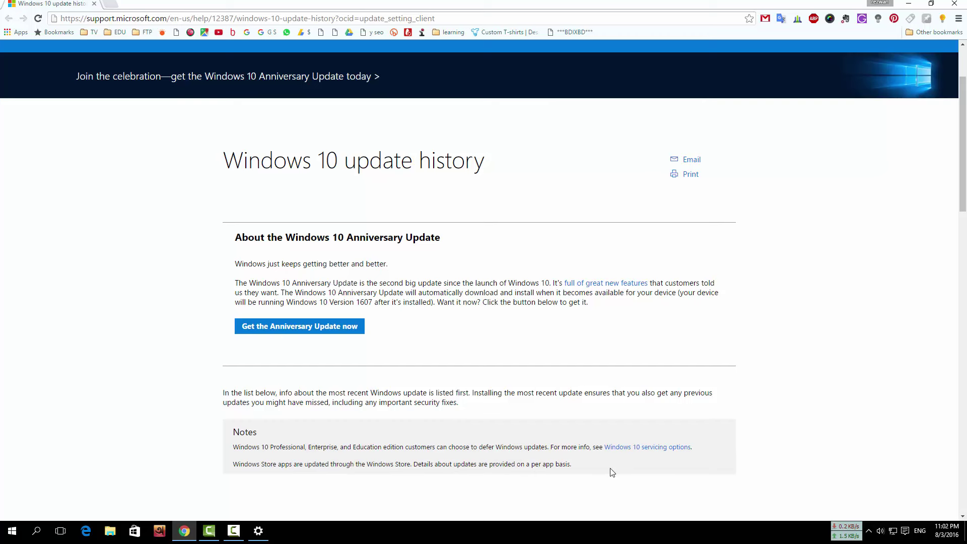
Get the Anniversary Update tool, accept IDM's duplicate-file notice, and open the Windows 10 Upgrade file.
{"action": "left_click", "coordinate": [288, 331]}
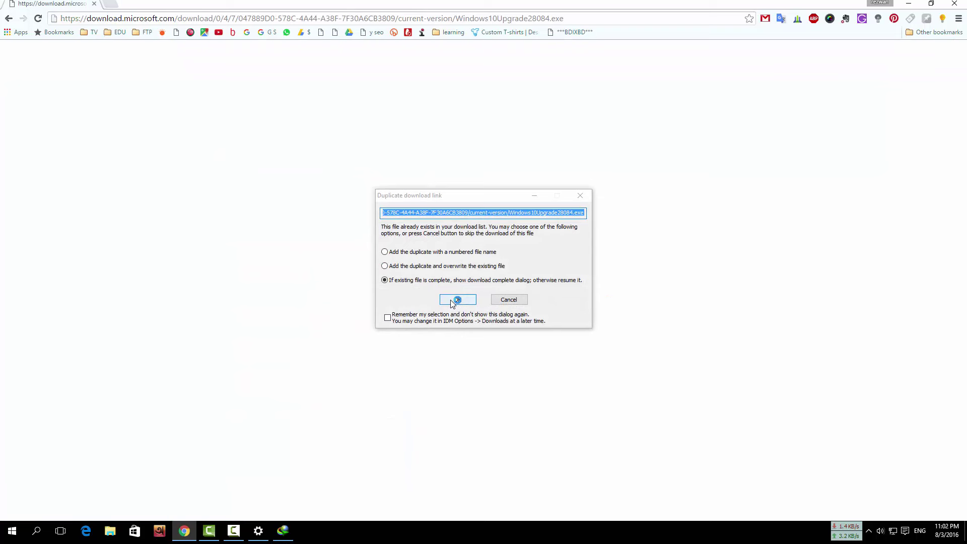
{"action": "left_click", "coordinate": [452, 299]}
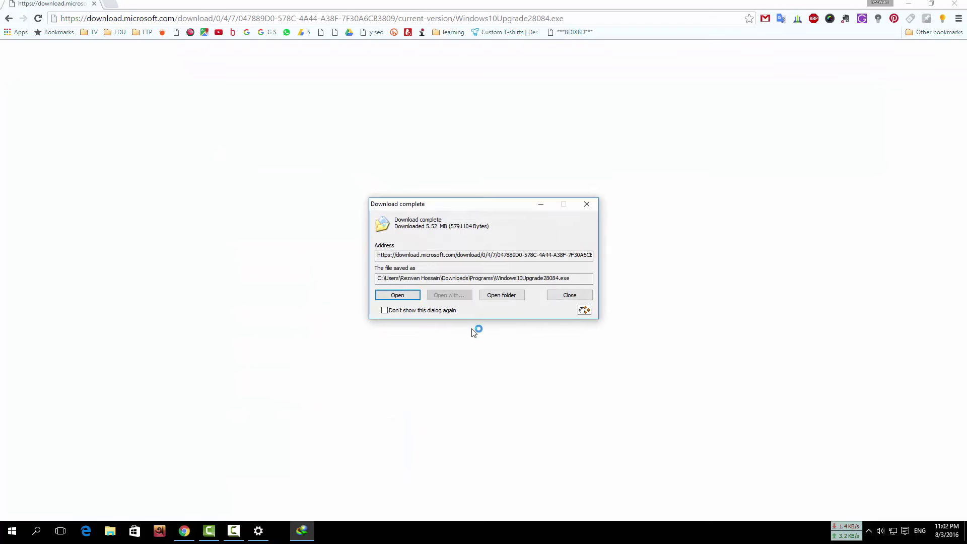
{"action": "left_click", "coordinate": [400, 298]}
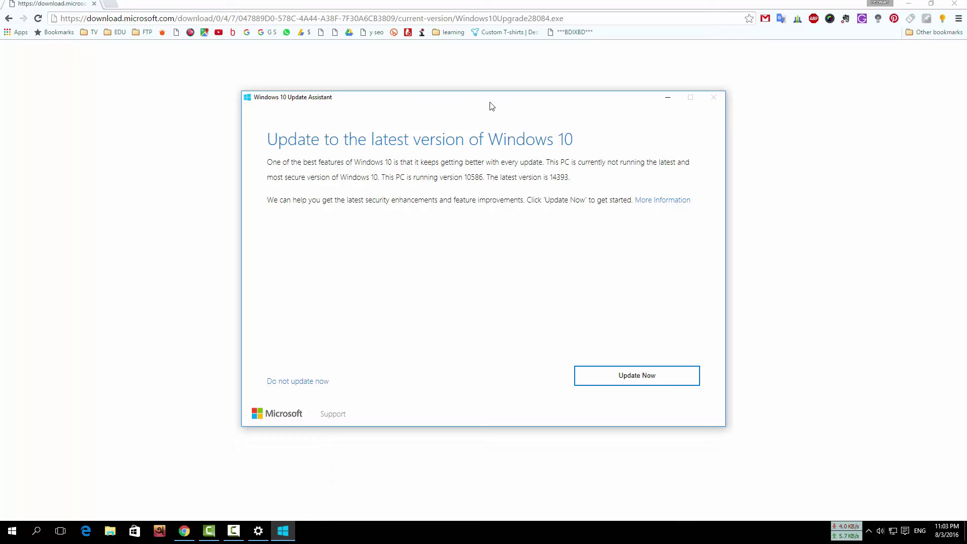
Move the Update Assistant up, minimize Chrome and Settings, and choose Update Now.
{"action": "left_click_drag", "start_coordinate": [490, 106], "coordinate": [487, 58]}
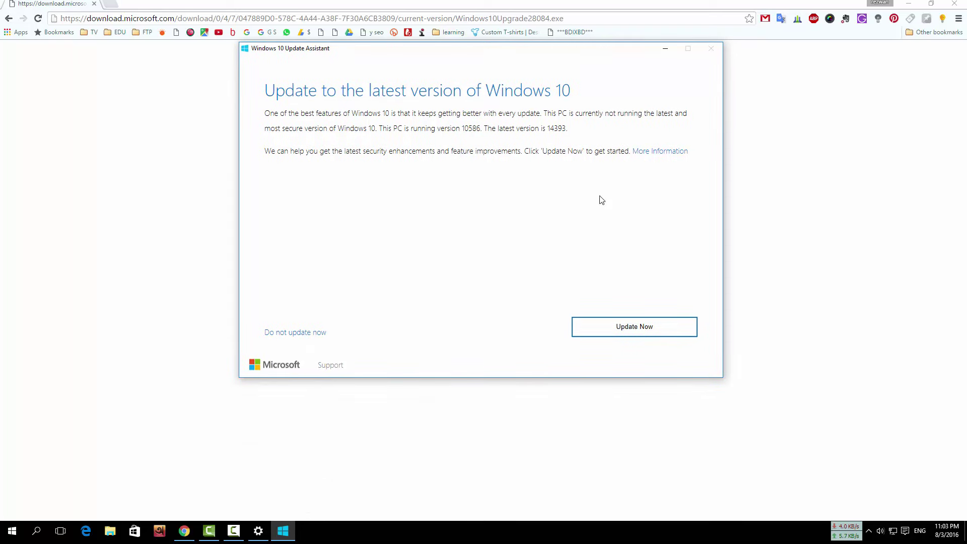
{"action": "left_click", "coordinate": [907, 3]}
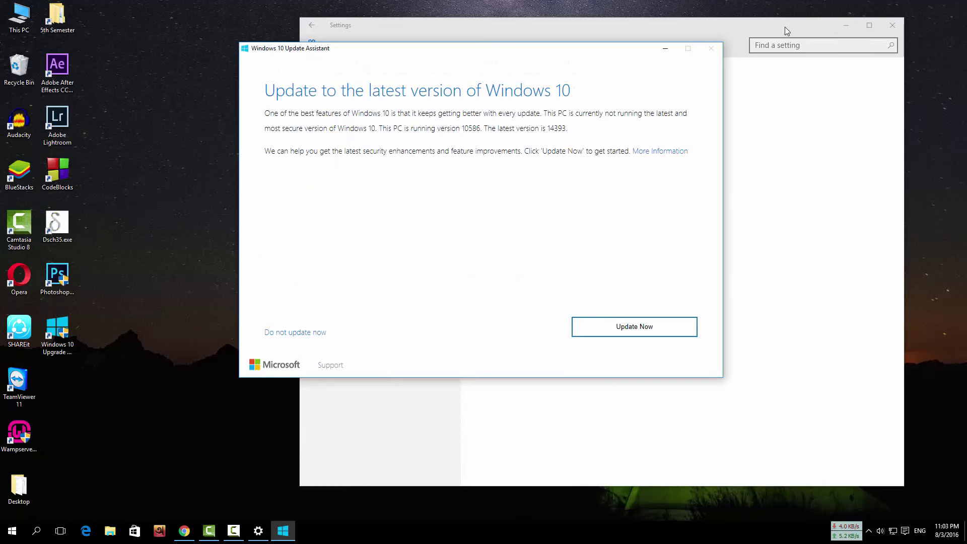
{"action": "left_click", "coordinate": [786, 30]}
{"action": "left_click", "coordinate": [846, 27]}
{"action": "left_click", "coordinate": [630, 332]}
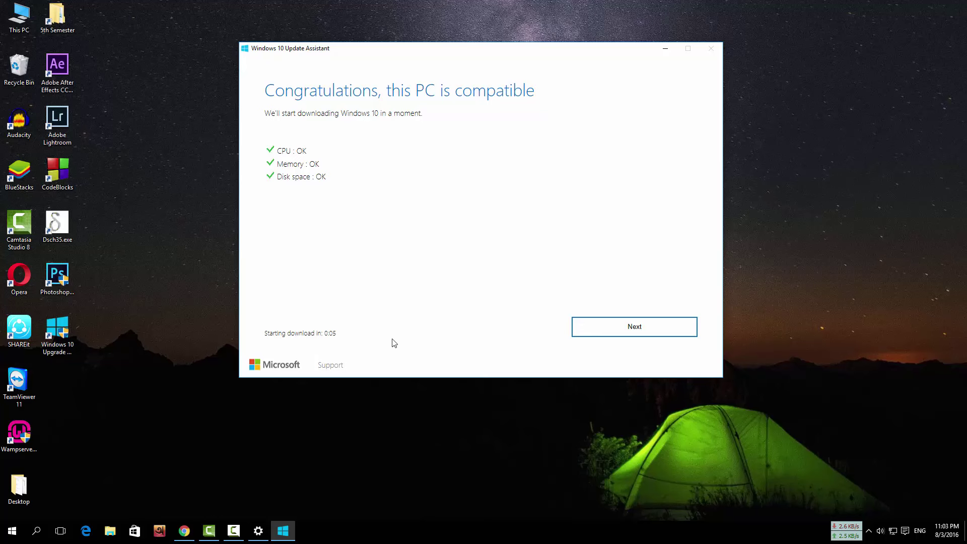
Continue to the download, check Settings' 1607 progress, then minimize Settings again.
{"action": "left_click", "coordinate": [634, 335]}
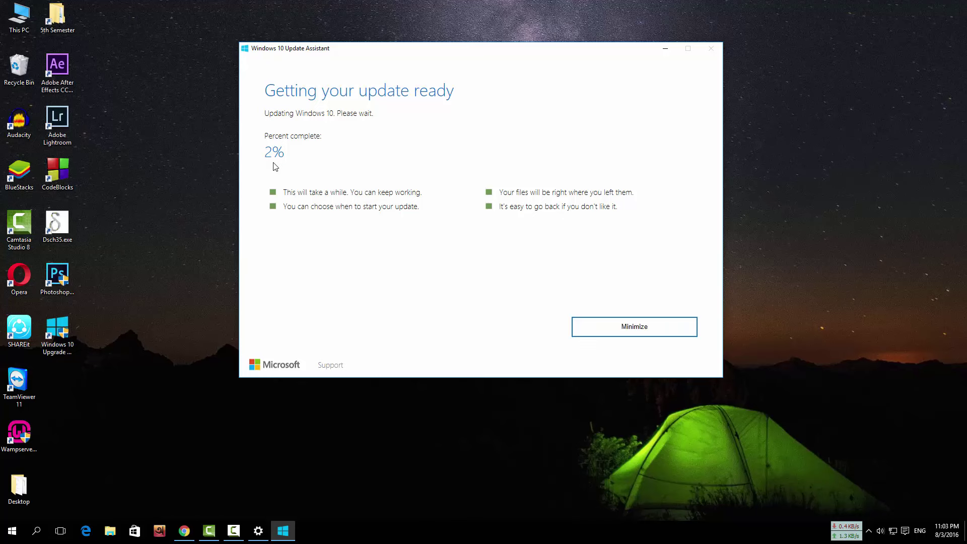
{"action": "left_click", "coordinate": [260, 531]}
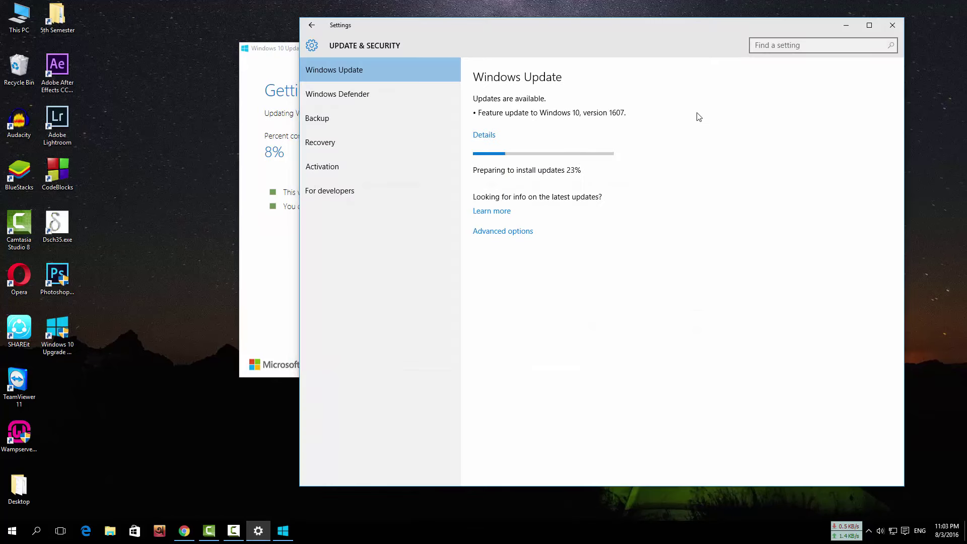
{"action": "left_click", "coordinate": [847, 25]}
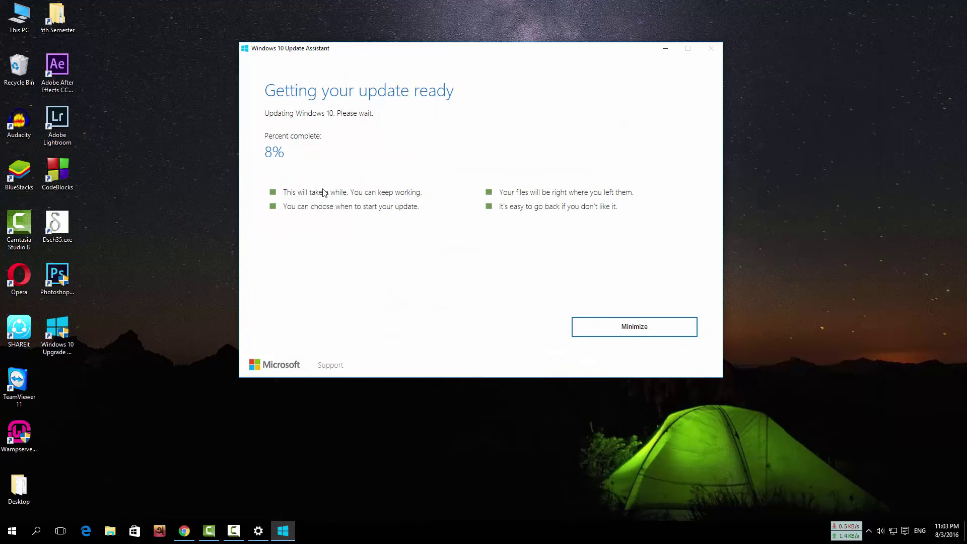